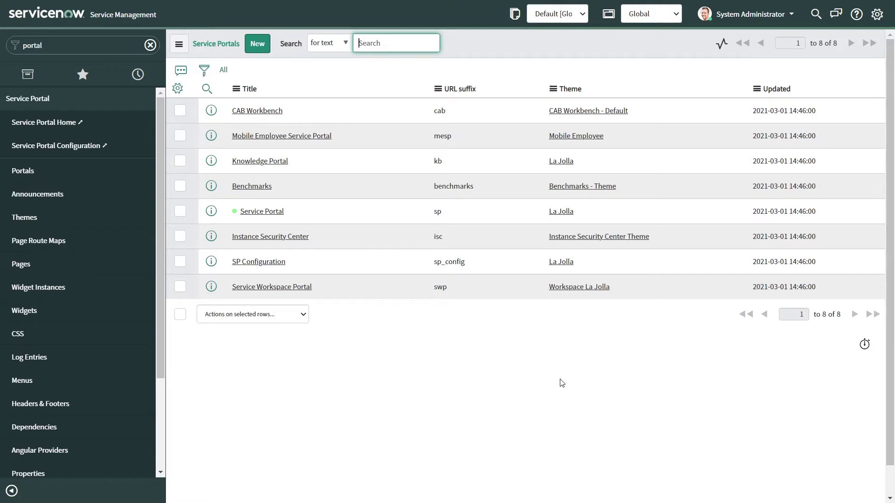
# Step: Open the Service Portal record from the Service Portals list
pyautogui.click(266, 212)
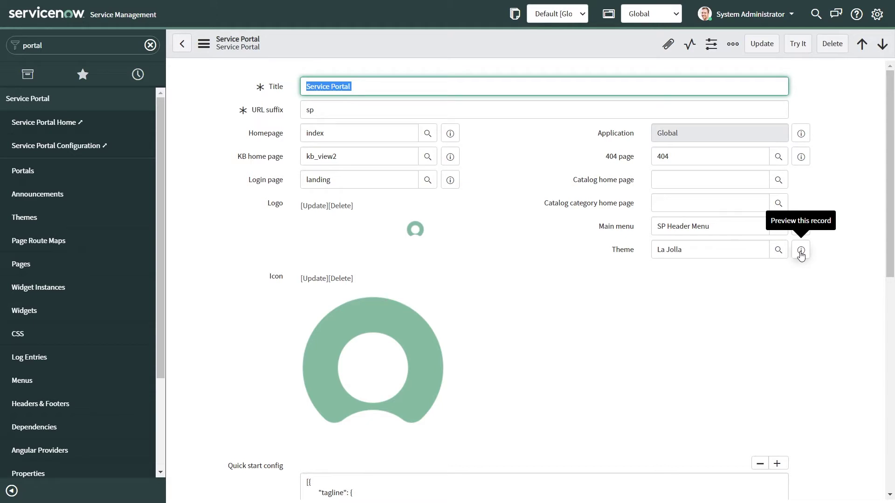
# Step: Open the La Jolla theme record from the portal and start the Footer lookup
pyautogui.click(801, 256)
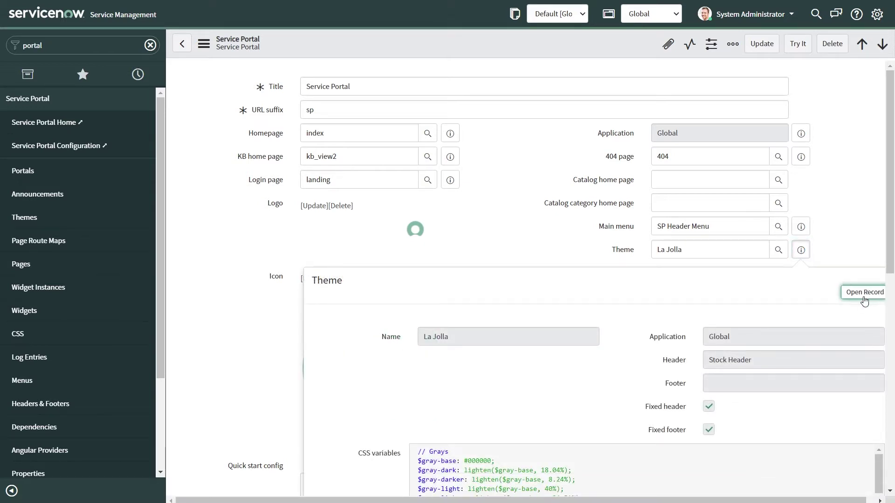
pyautogui.click(858, 298)
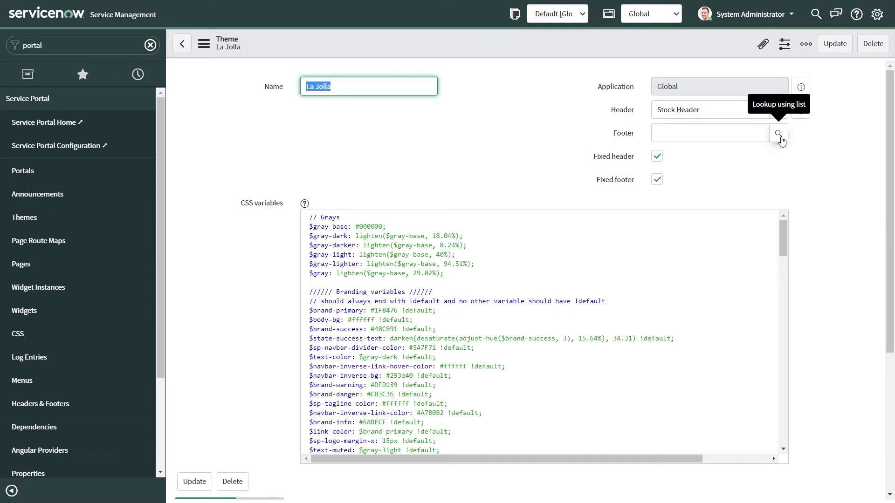
pyautogui.click(778, 134)
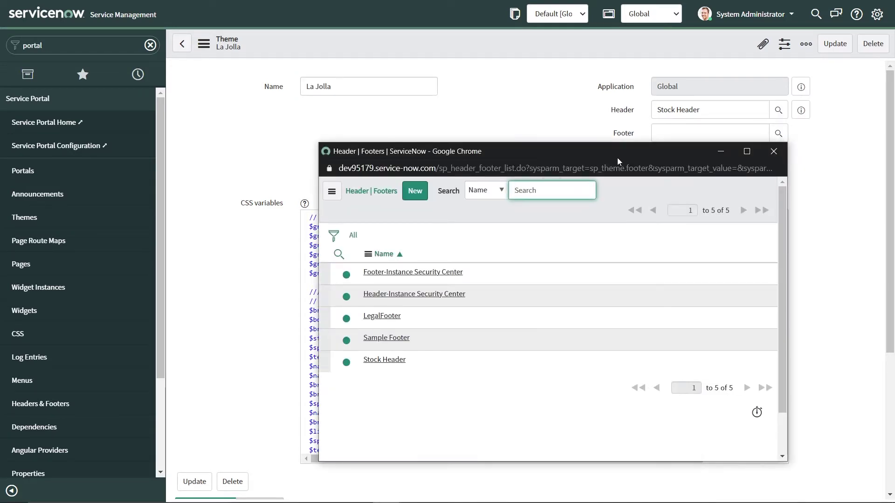
# Step: Set Sample Footer as the La Jolla theme's footer and save the record
pyautogui.moveTo(616, 157); pyautogui.dragTo(614, 86)
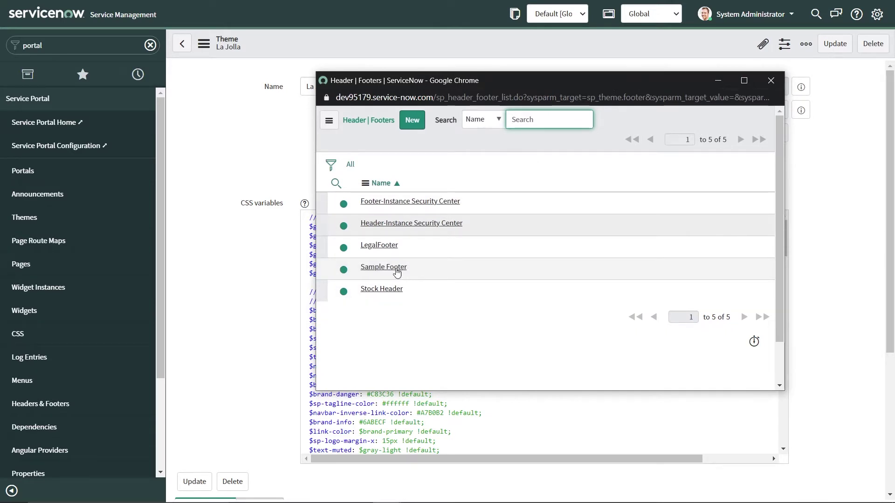
pyautogui.click(383, 267)
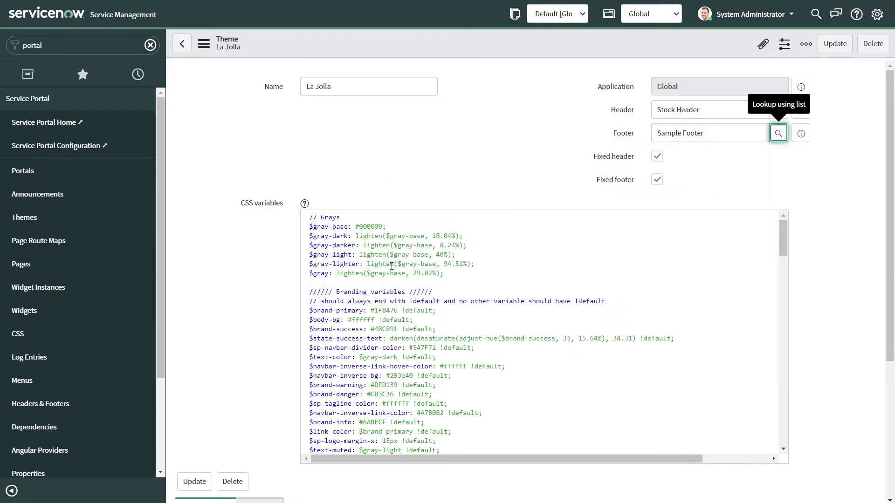
pyautogui.rightClick(590, 48)
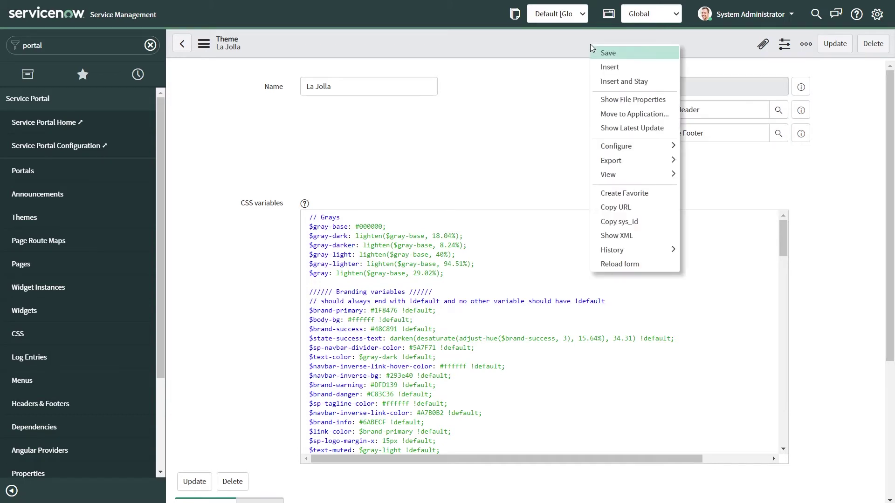
pyautogui.click(618, 51)
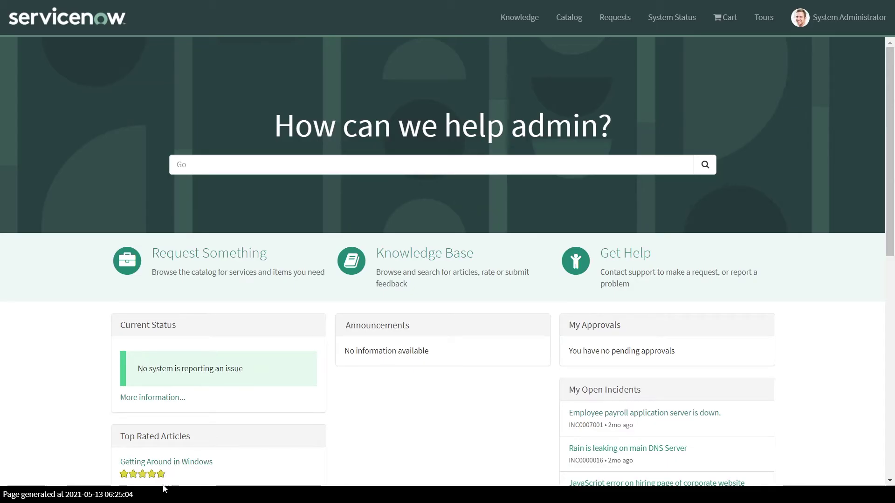
# Step: Highlight the Page generated footer text, then view the Request Something catalog page footer
pyautogui.moveTo(133, 498); pyautogui.dragTo(4, 494)
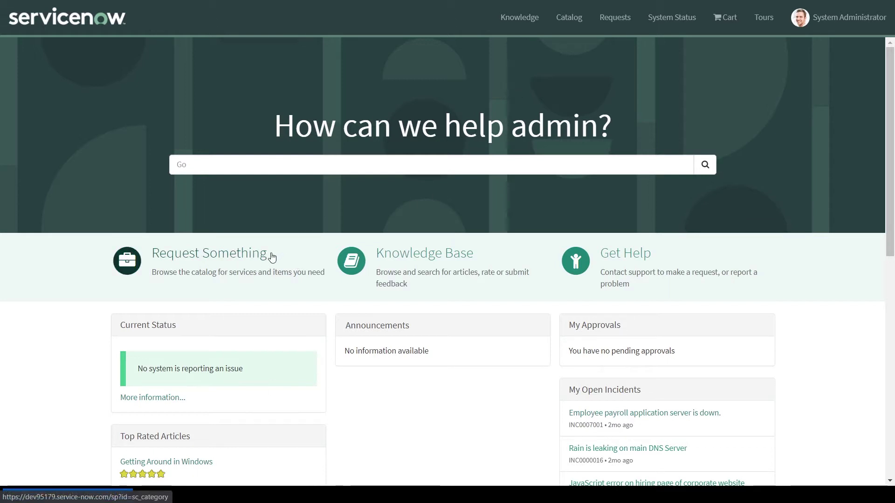
pyautogui.click(272, 257)
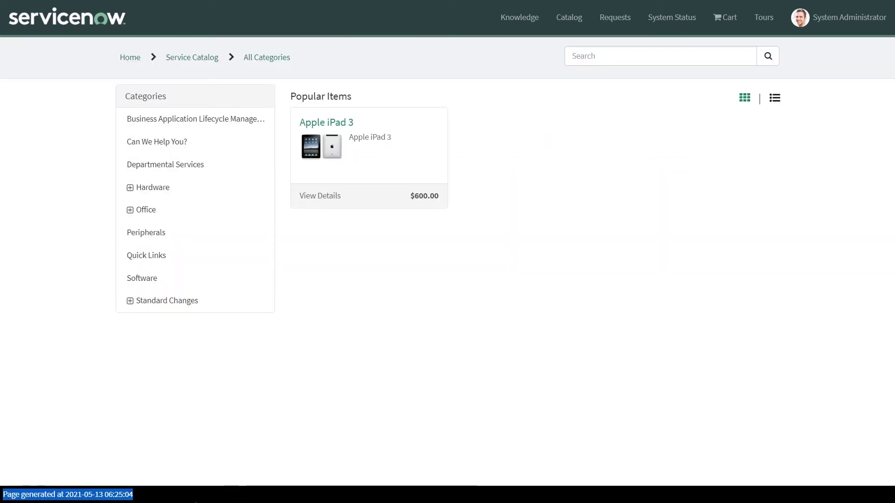
pyautogui.click(195, 497)
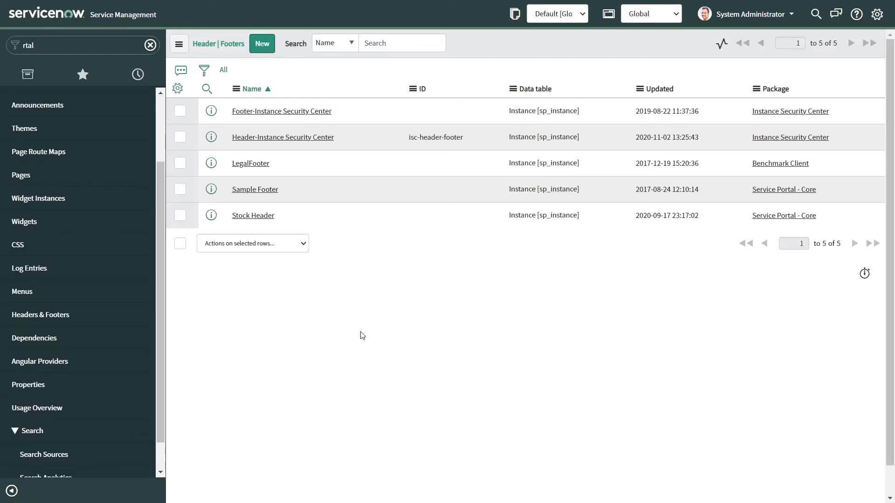
pyautogui.moveTo(40, 314)
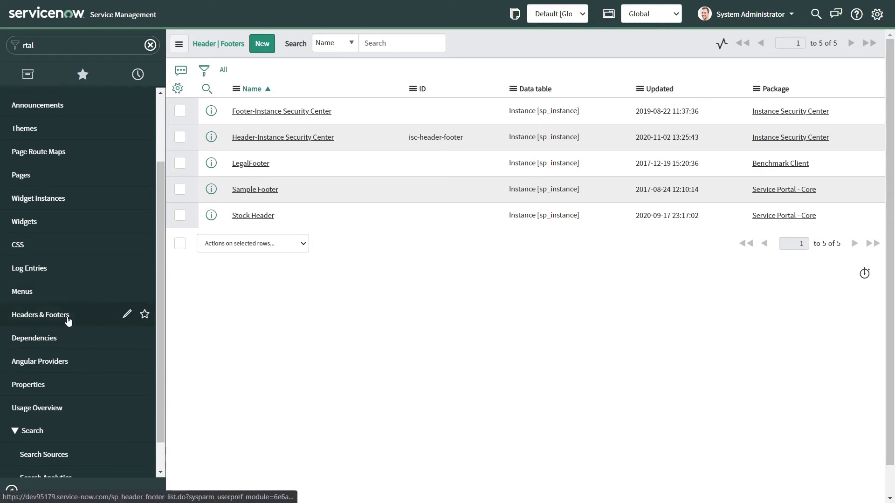
# Step: Open Sample Footer from Headers & Footers and clone the widget
pyautogui.click(67, 317)
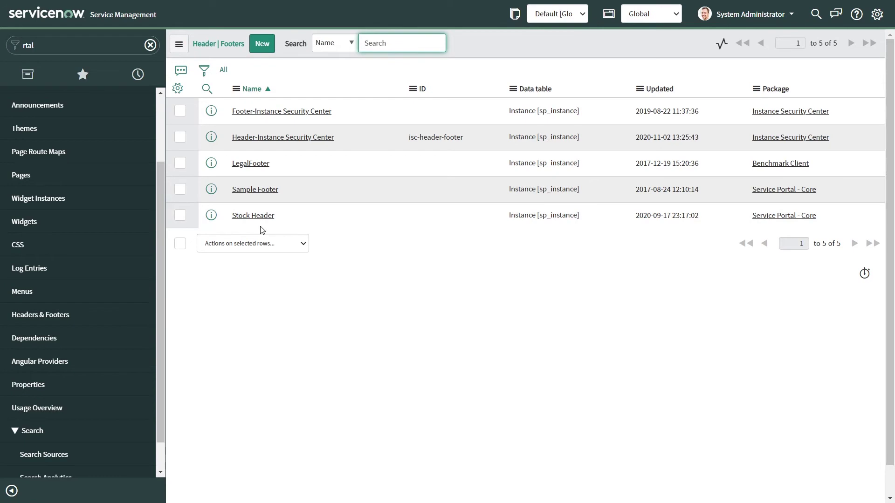
pyautogui.click(264, 193)
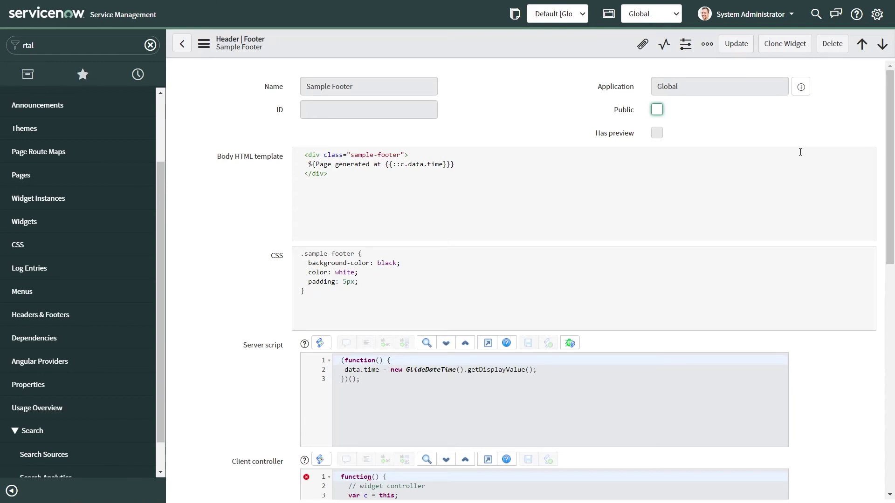
pyautogui.click(789, 44)
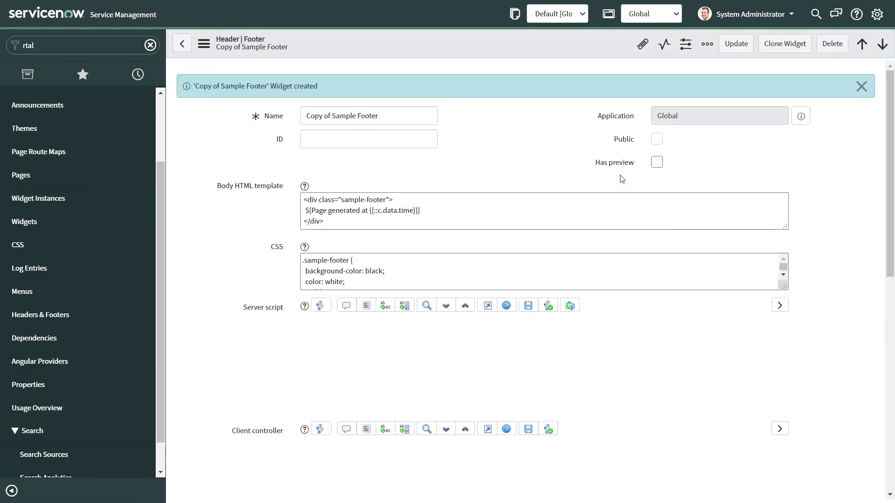
pyautogui.moveTo(891, 202); pyautogui.dragTo(893, 211)
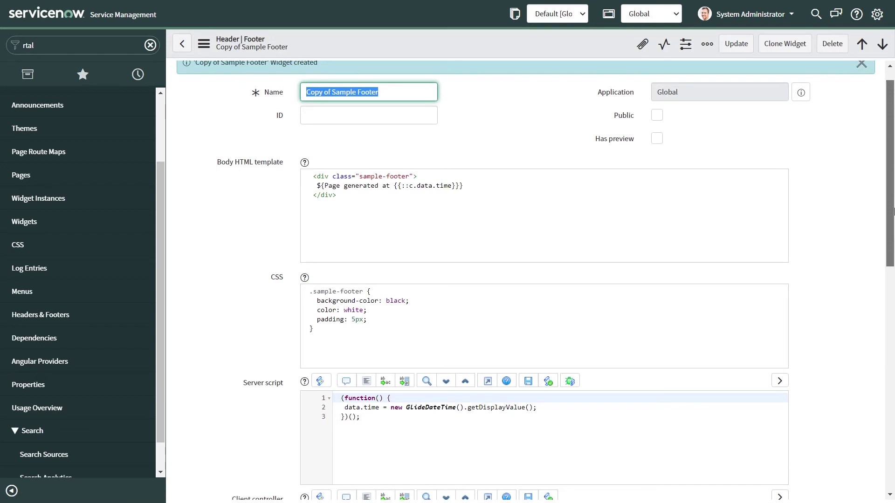
# Step: Add SN3M to the template, rename the cloned footer SN3M and save it
pyautogui.click(323, 186)
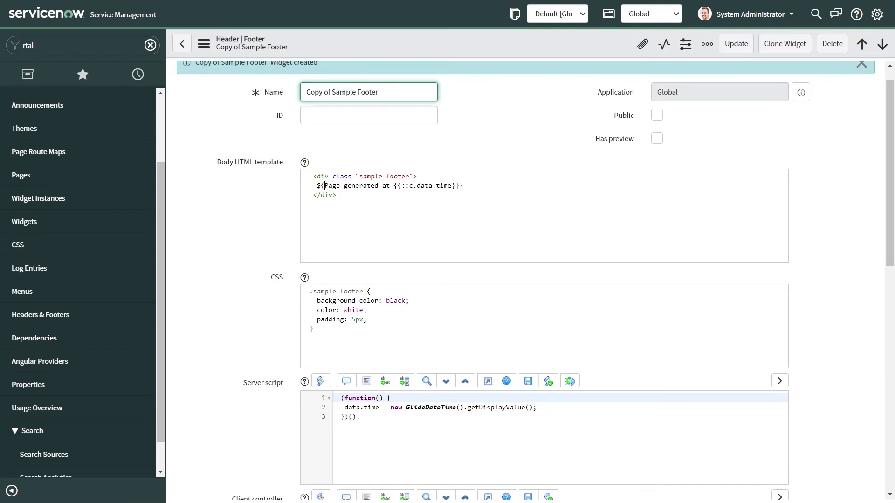
pyautogui.write('SN')
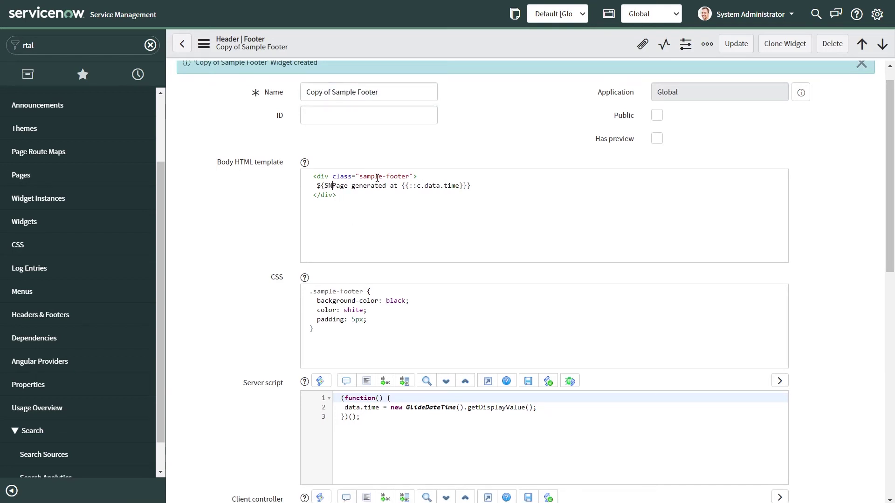
pyautogui.write('3M')
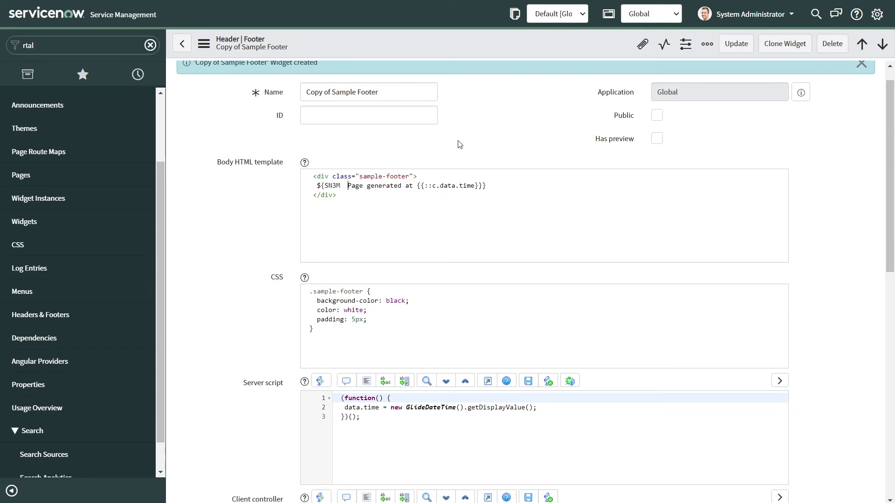
pyautogui.moveTo(396, 91); pyautogui.dragTo(279, 100)
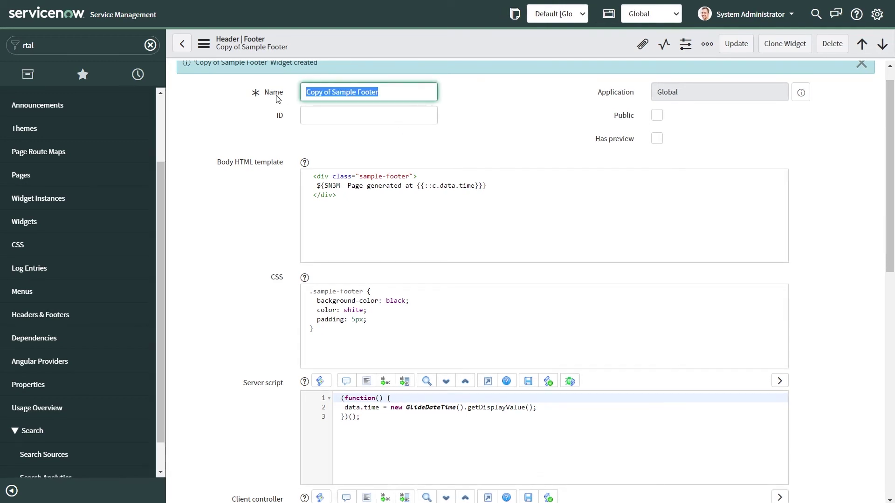
pyautogui.write('SN')
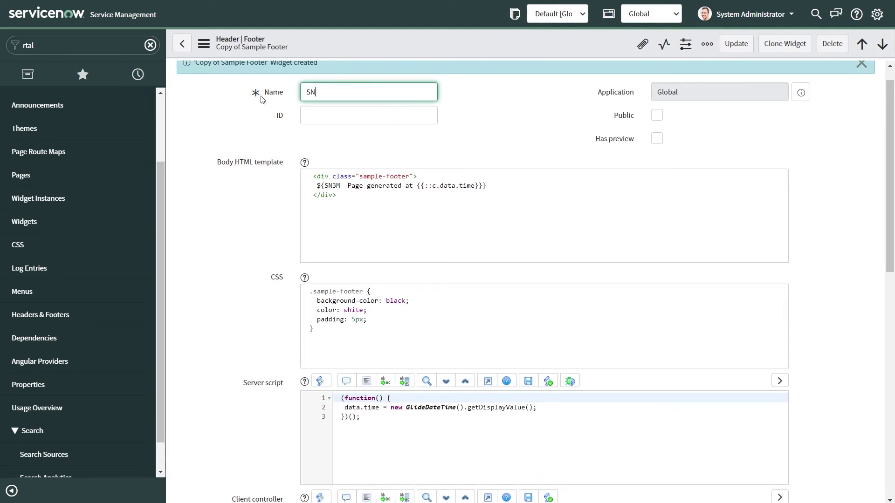
pyautogui.write('3M')
pyautogui.click(406, 120)
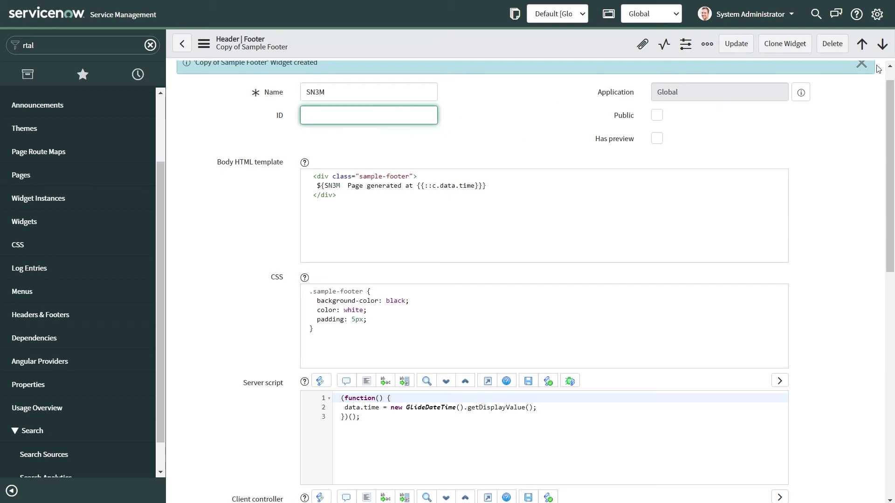
pyautogui.scroll(1, 892, 107)
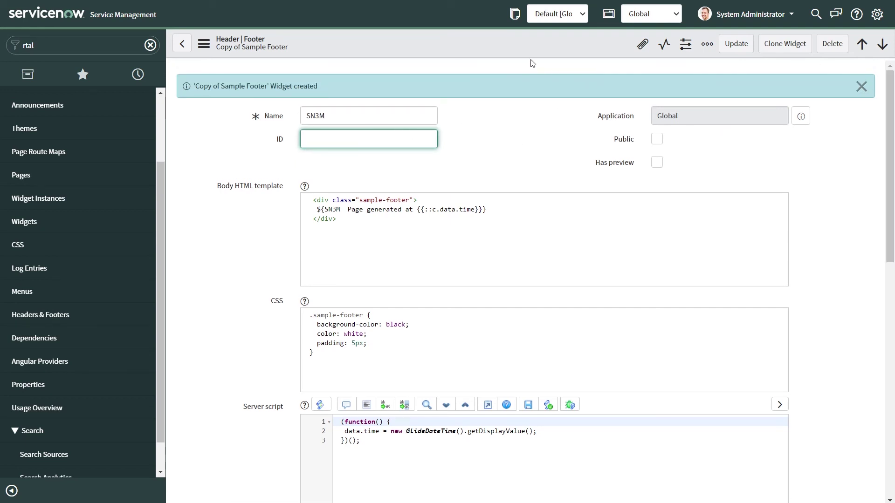
pyautogui.rightClick(522, 49)
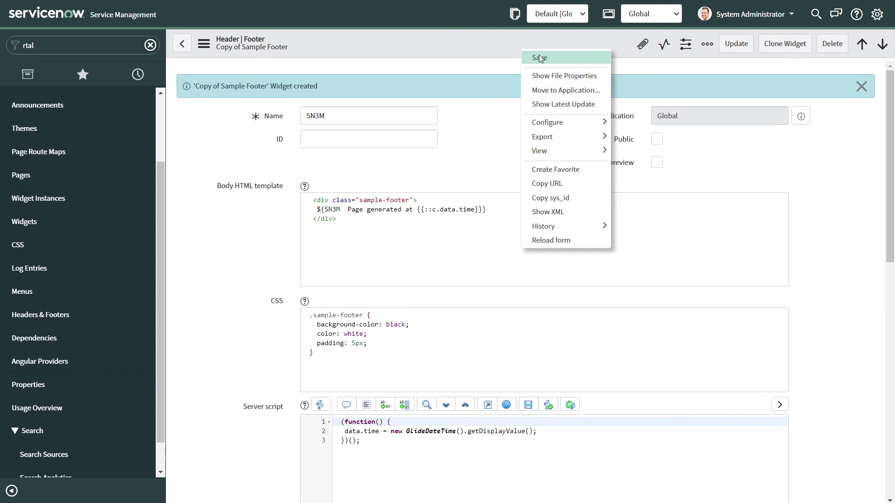
pyautogui.click(540, 59)
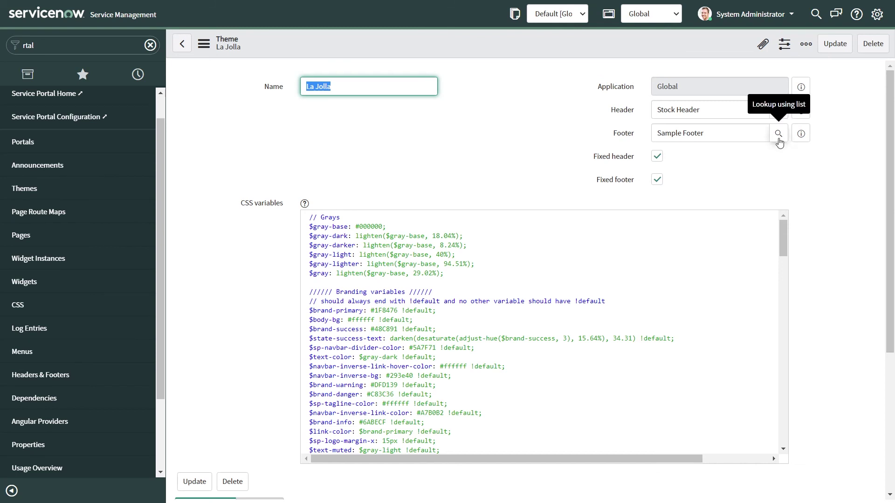
# Step: Set SN3M as the La Jolla theme's footer and save the theme
pyautogui.click(778, 134)
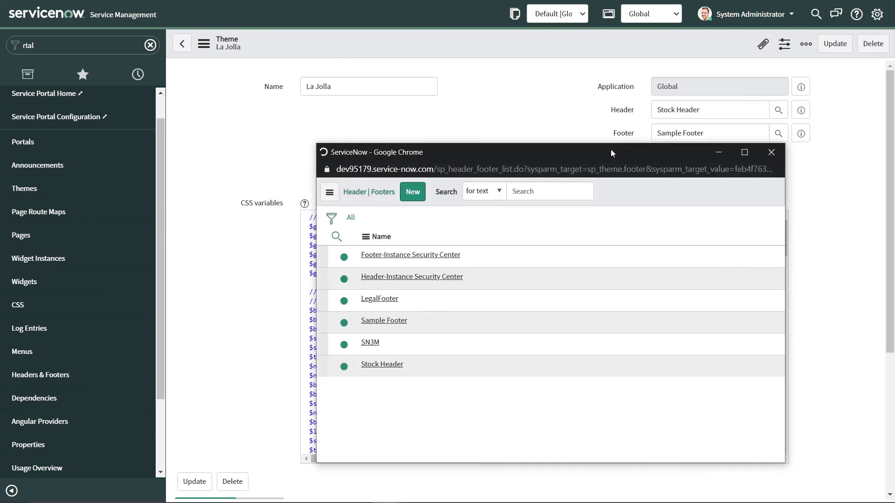
pyautogui.moveTo(608, 153); pyautogui.dragTo(600, 132)
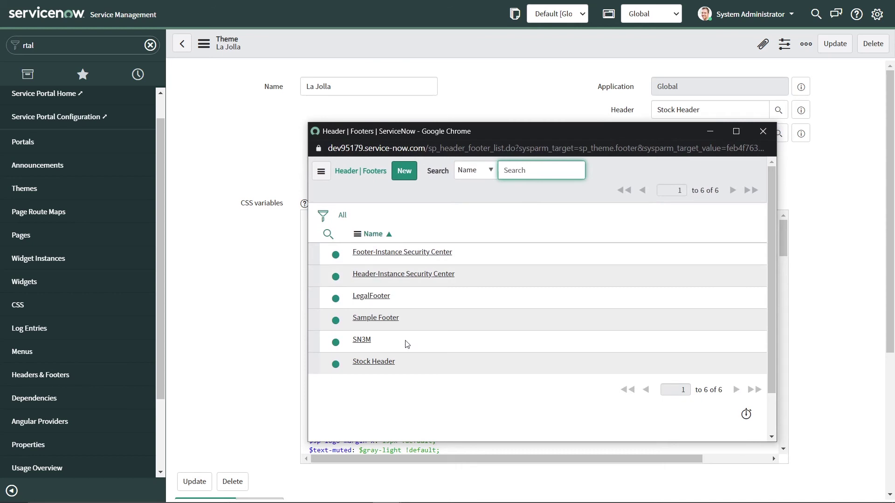
pyautogui.click(362, 341)
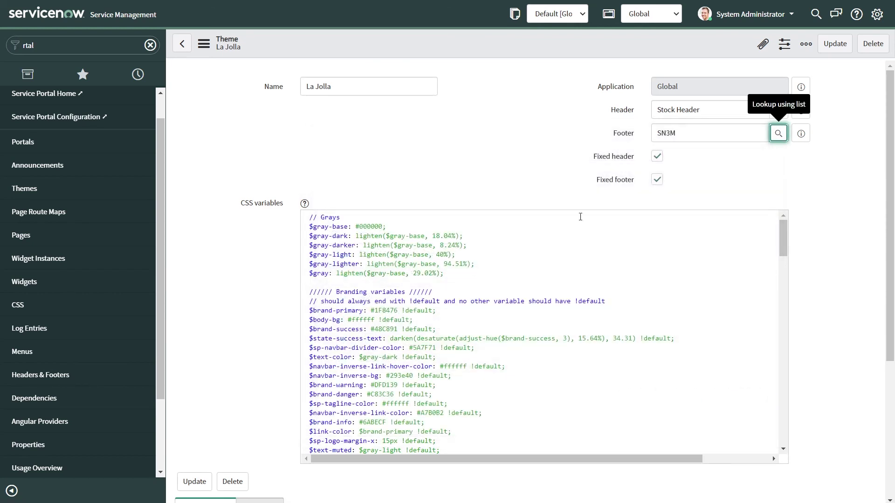
pyautogui.rightClick(642, 50)
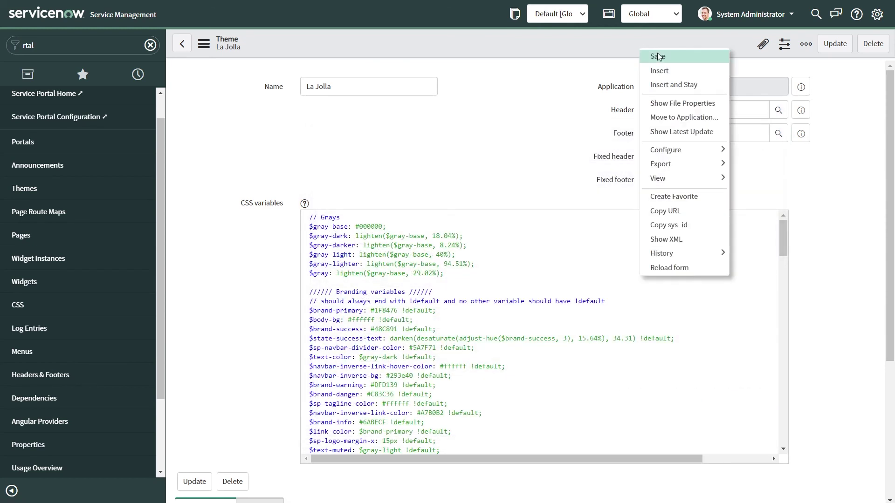
pyautogui.click(663, 60)
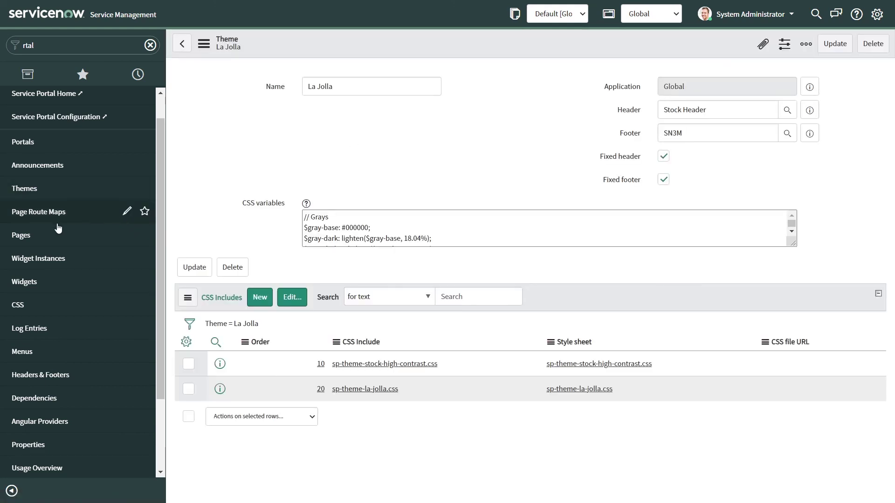
# Step: Open the Service Portal homepage to view the SN3M footer
pyautogui.click(29, 142)
pyautogui.click(796, 43)
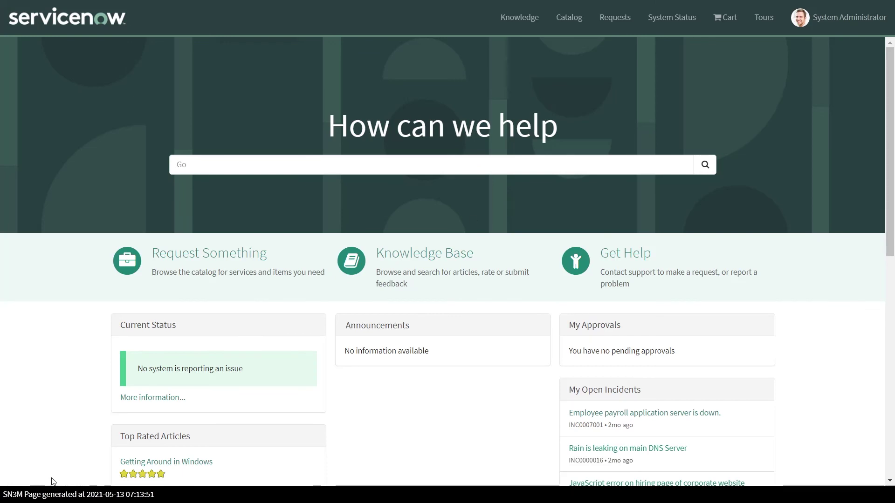
pyautogui.moveTo(109, 494); pyautogui.dragTo(2, 497)
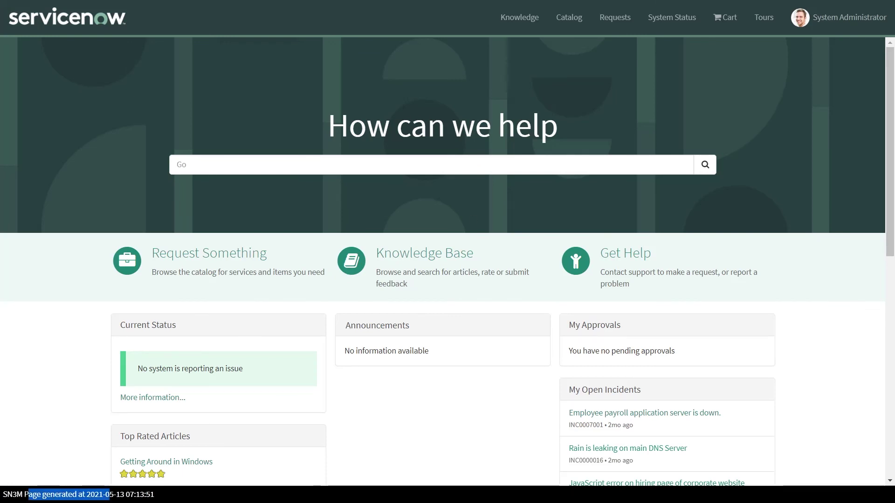